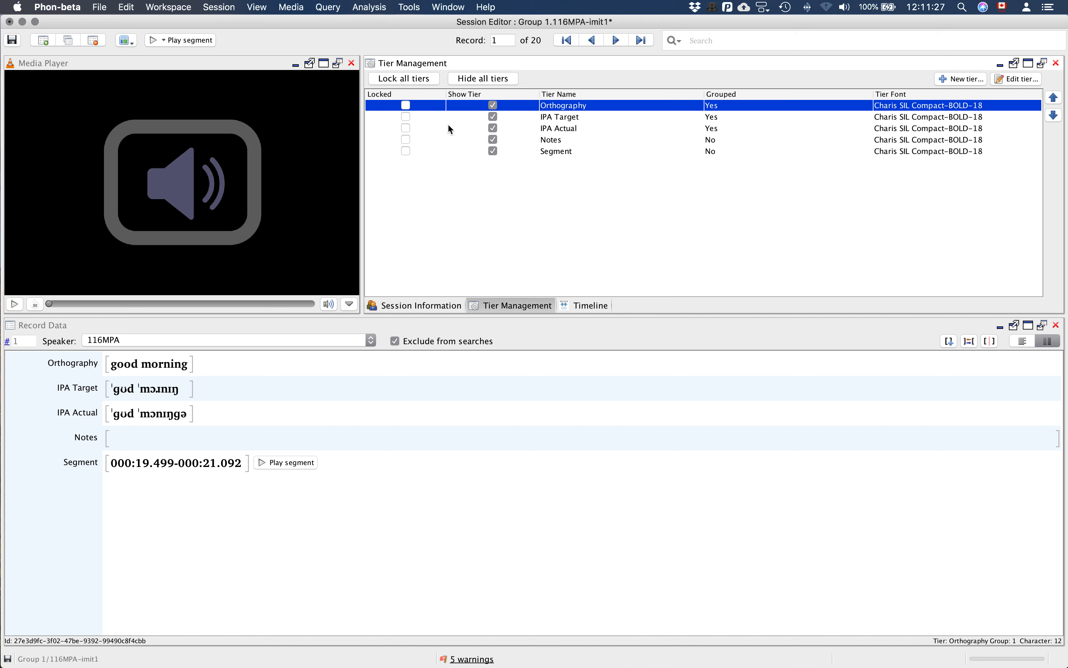
- Lock the Orthography, IPA Target and IPA Actual tiers, and select the IPA Target text in the current record
{"action": "left_click", "coordinate": [405, 105]}
{"action": "left_click", "coordinate": [405, 116]}
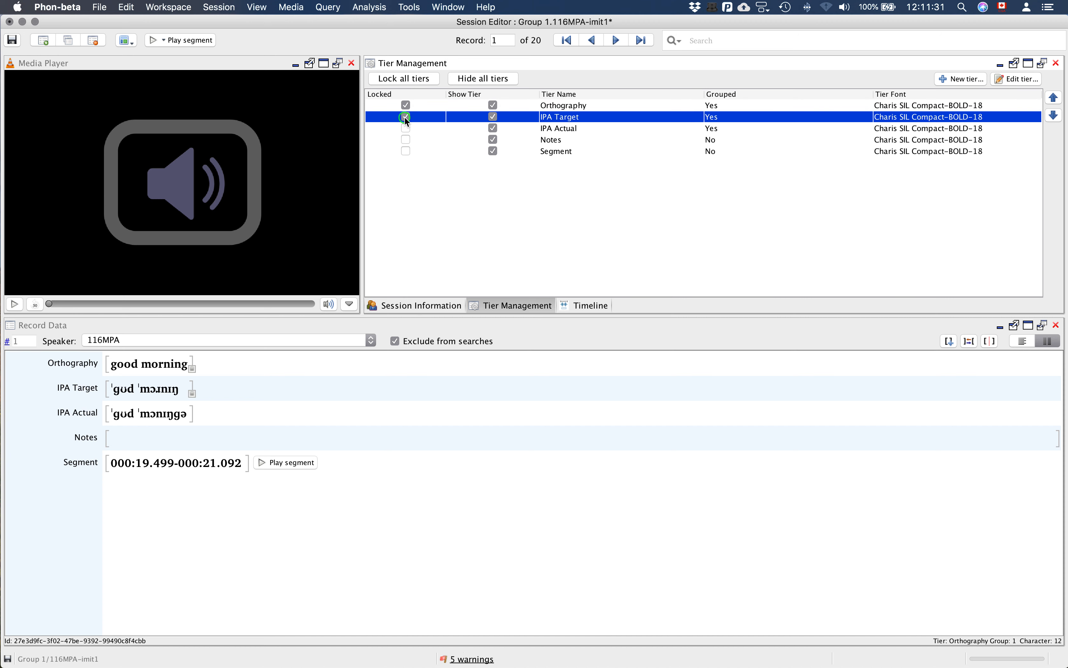
{"action": "left_click", "coordinate": [406, 129]}
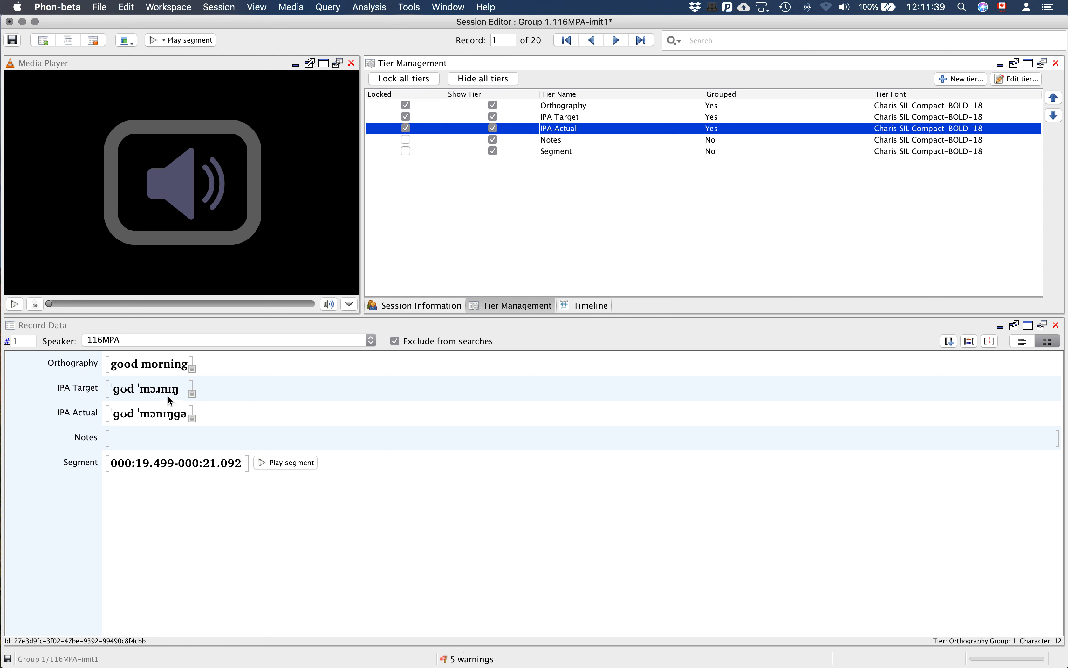
{"action": "double_click", "coordinate": [161, 390]}
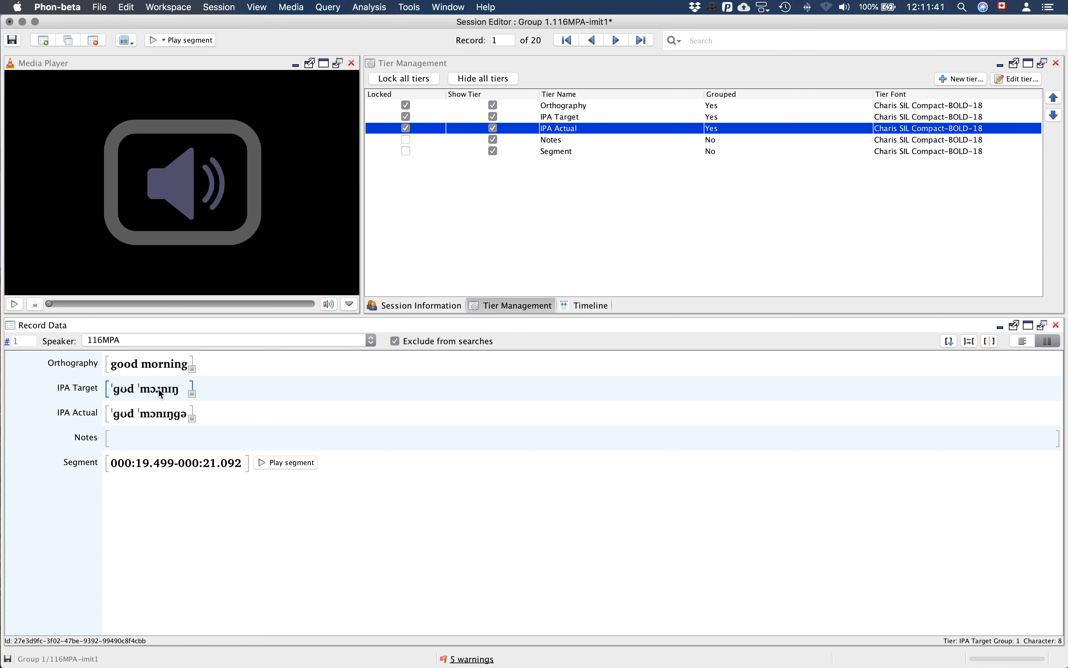
{"action": "triple_click", "coordinate": [159, 391]}
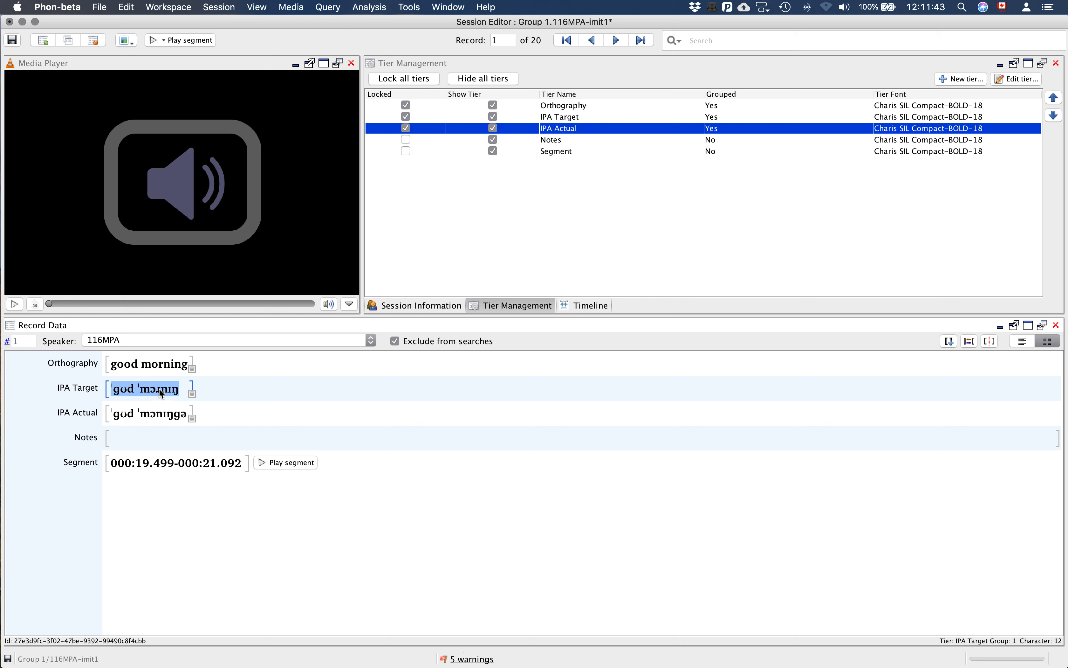
- Unlock the IPA Actual, IPA Target and Orthography tiers
{"action": "left_click", "coordinate": [406, 128]}
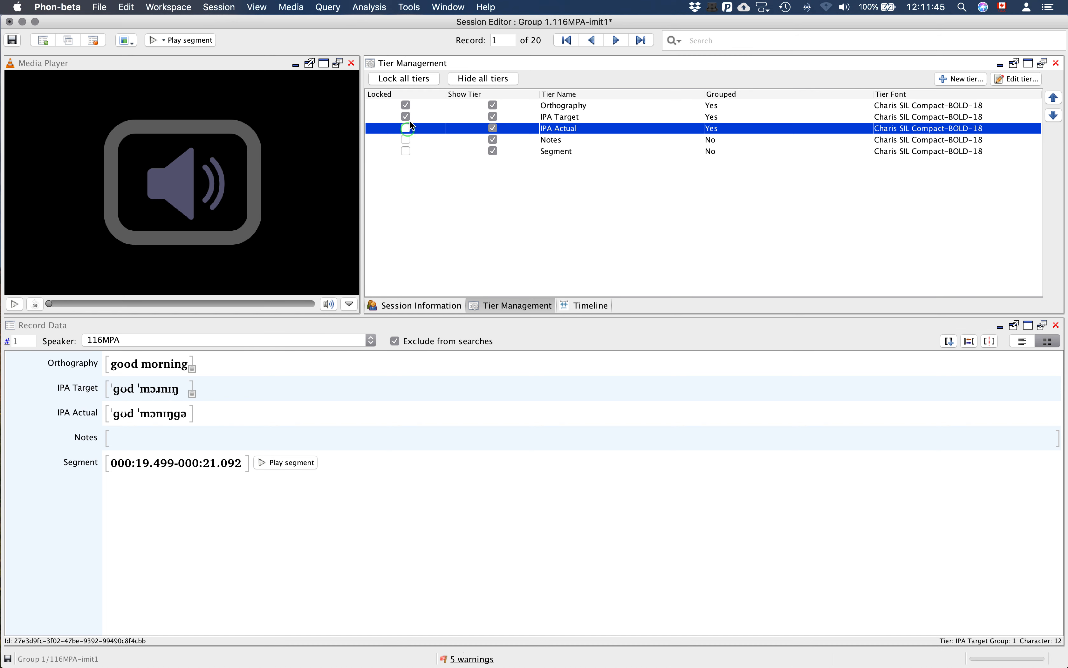
{"action": "left_click", "coordinate": [406, 116]}
{"action": "left_click", "coordinate": [406, 105]}
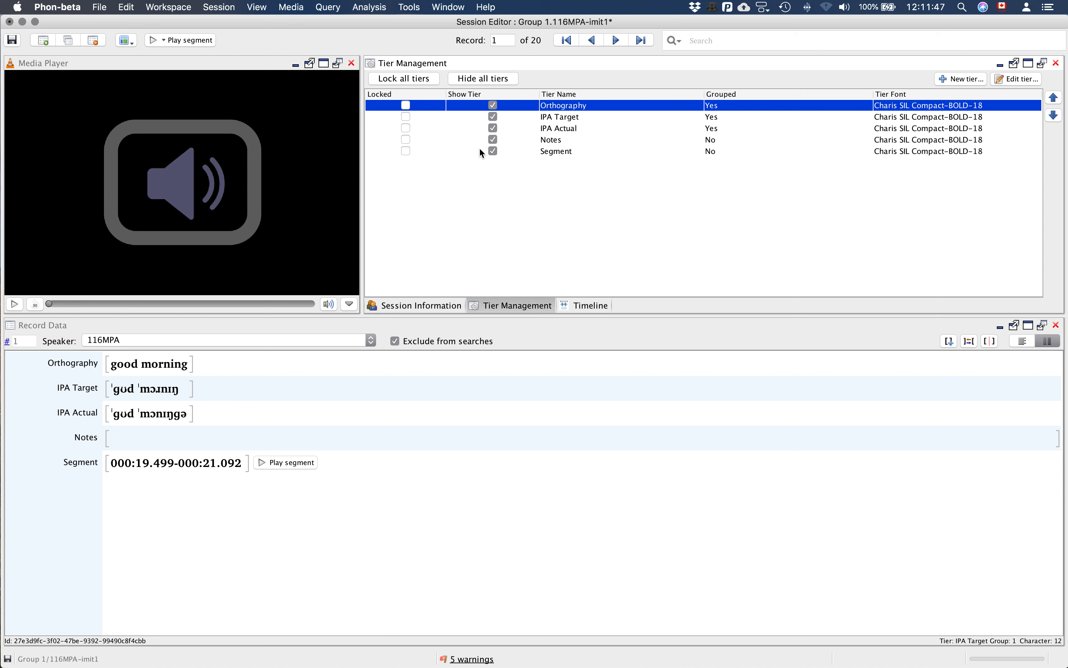
- Toggle the visibility of the Orthography and Segment tiers off and back on
{"action": "left_click", "coordinate": [493, 105]}
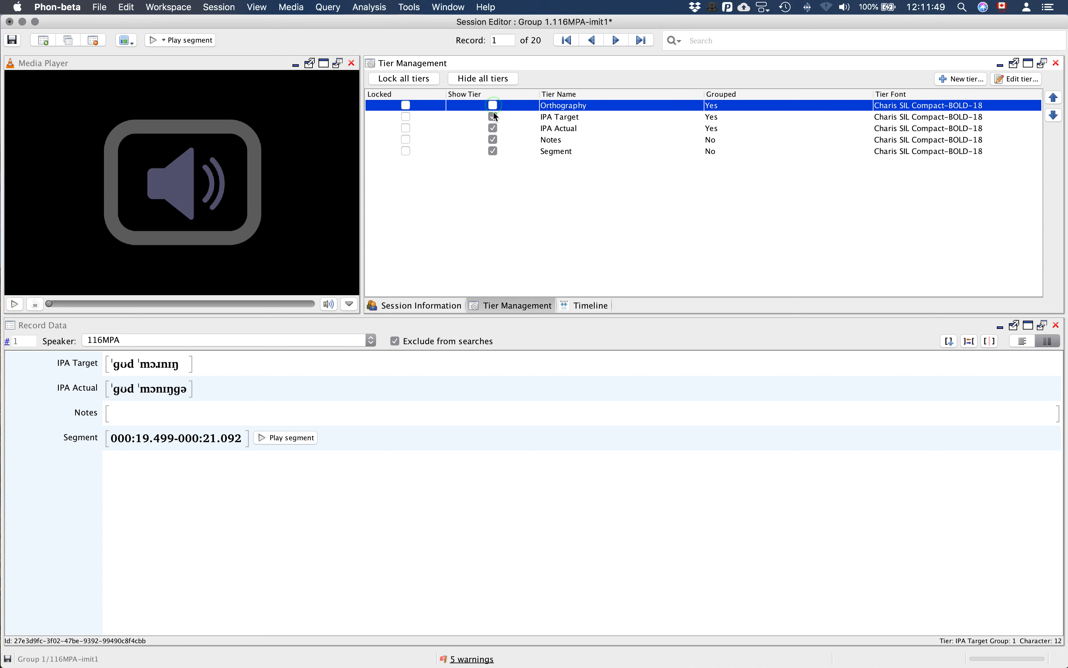
{"action": "left_click", "coordinate": [494, 151]}
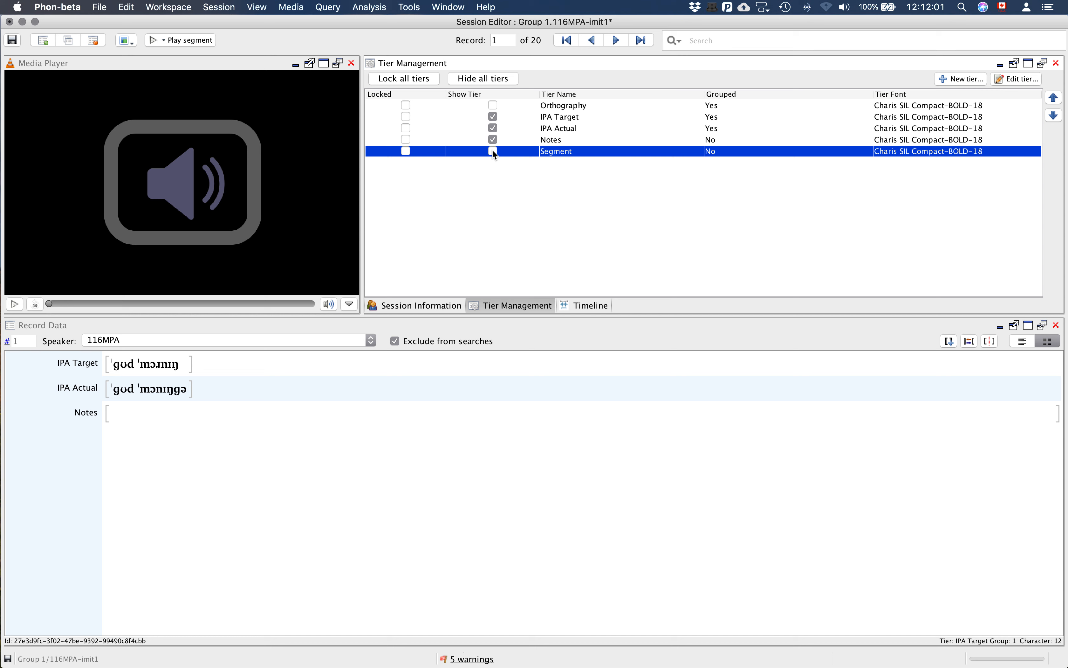
{"action": "left_click", "coordinate": [494, 151]}
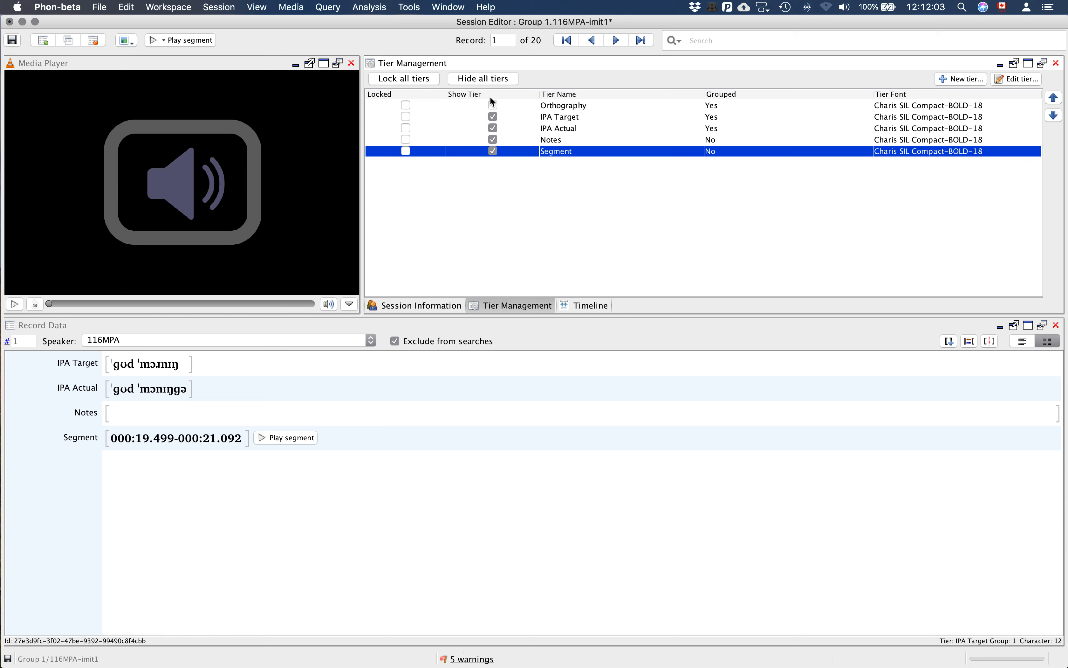
{"action": "left_click", "coordinate": [493, 104]}
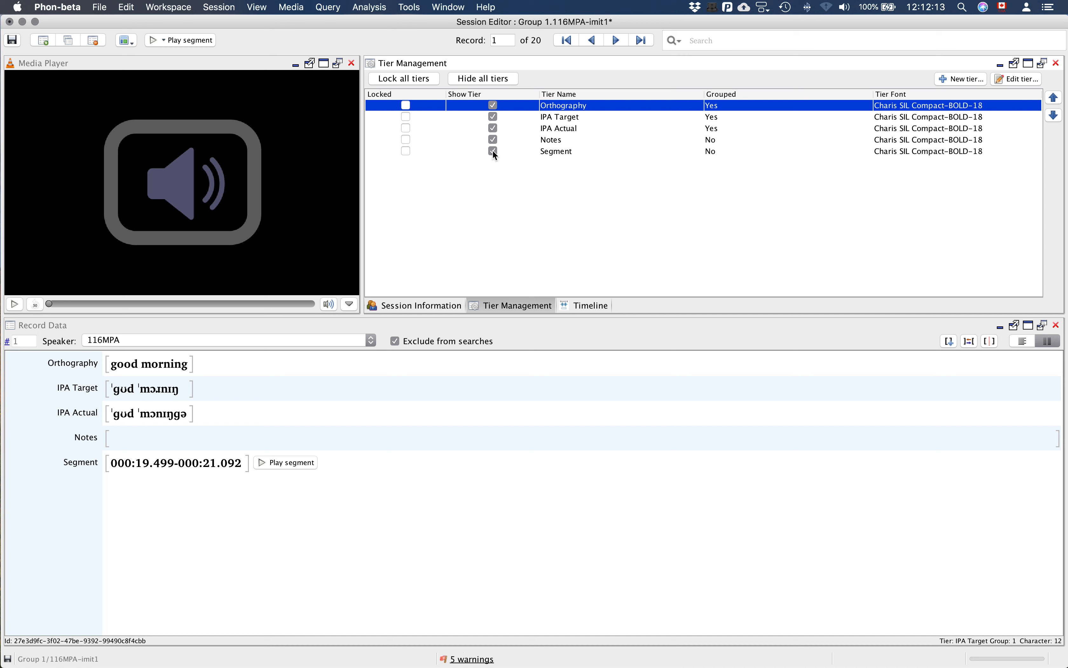
{"action": "left_click", "coordinate": [493, 106]}
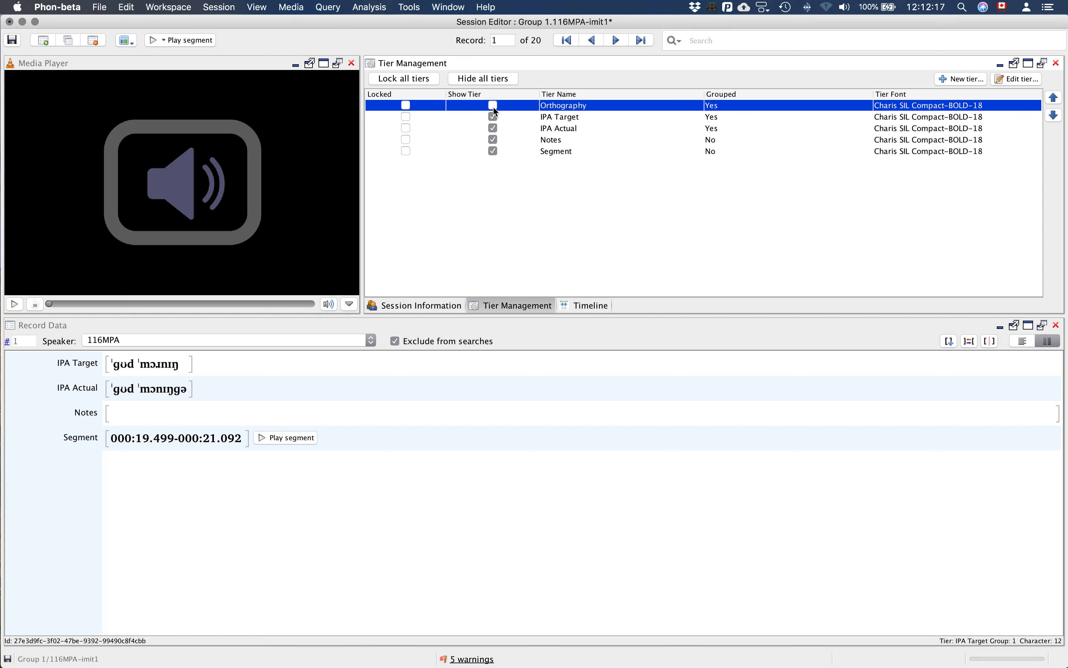
{"action": "left_click", "coordinate": [493, 106]}
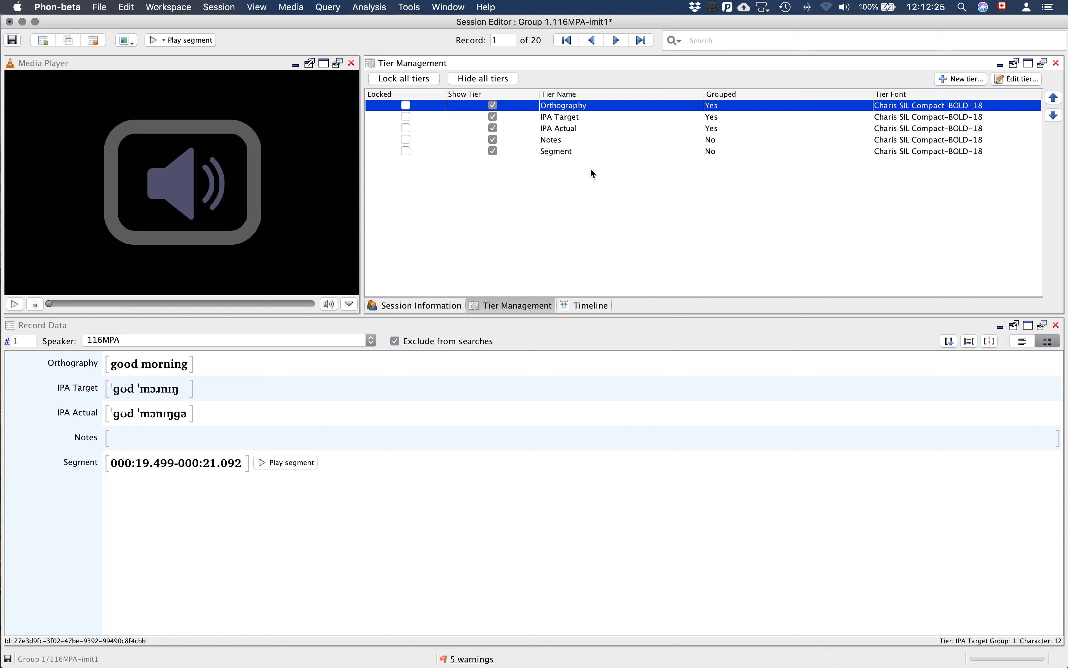
- Move the Segment tier up two places in the tier order and return it to the end of the list
{"action": "left_click", "coordinate": [587, 115]}
{"action": "left_click", "coordinate": [587, 128]}
{"action": "left_click", "coordinate": [587, 139]}
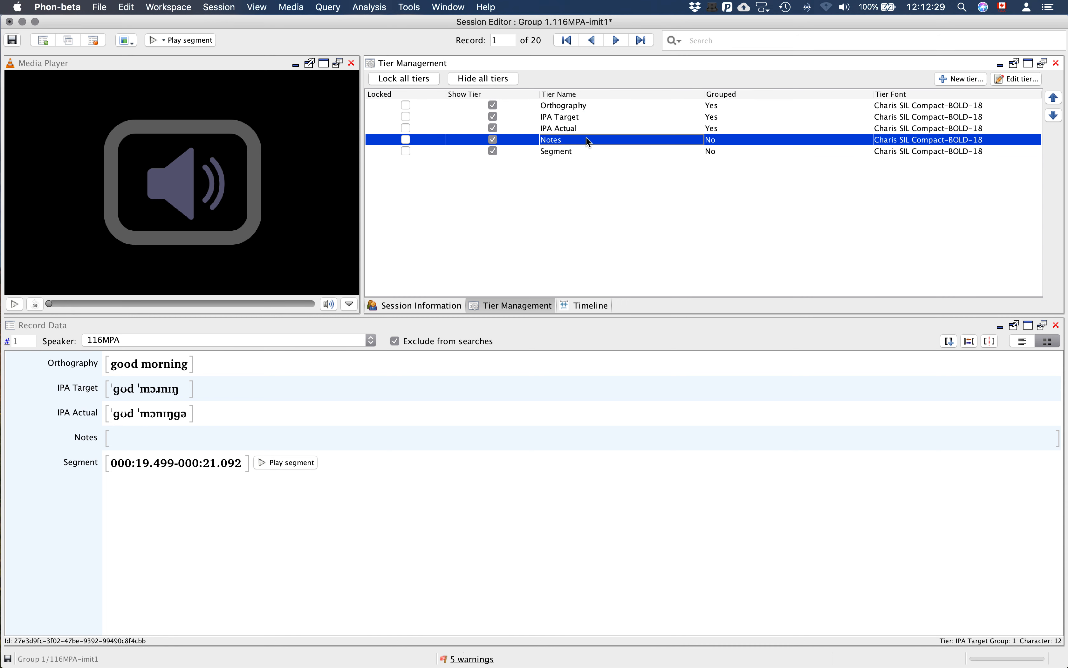
{"action": "left_click", "coordinate": [588, 148]}
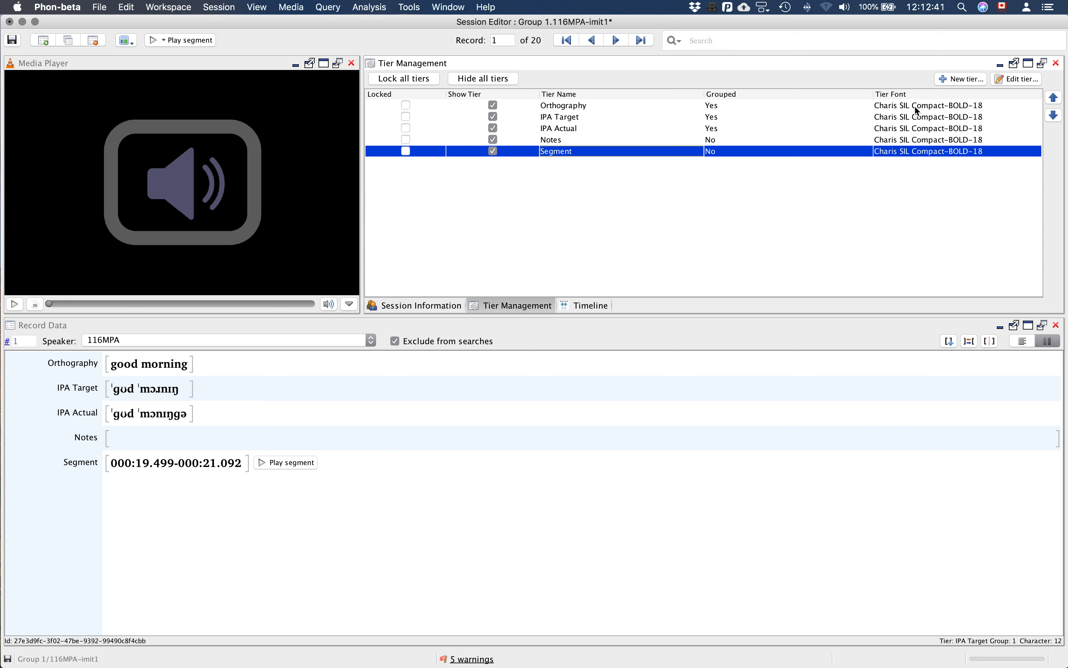
{"action": "left_click", "coordinate": [1056, 100]}
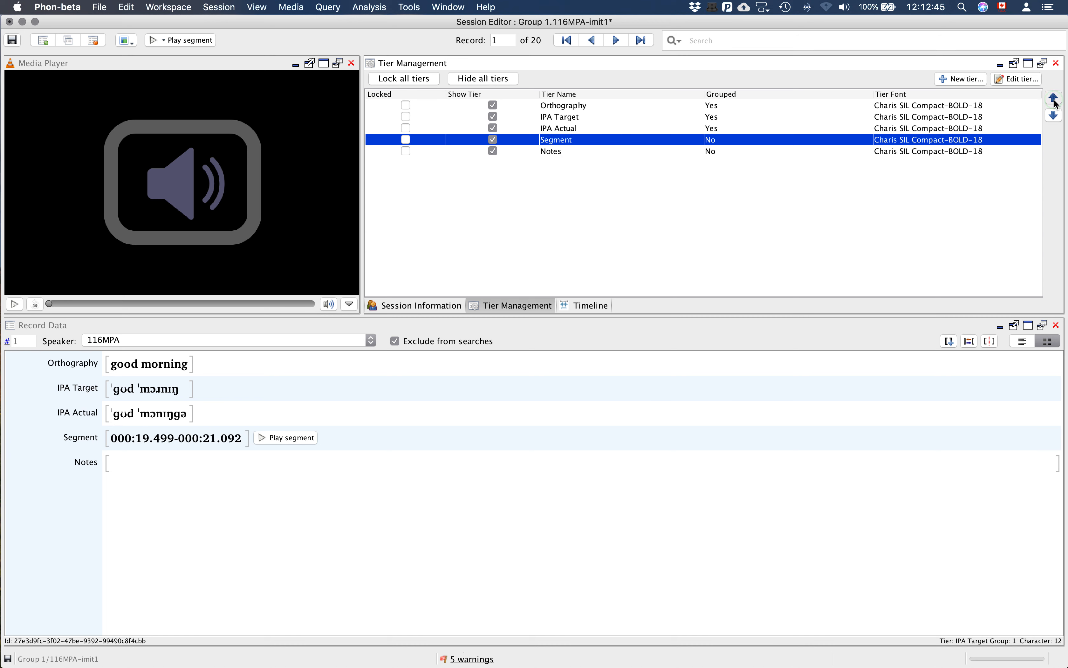
{"action": "left_click", "coordinate": [1055, 101]}
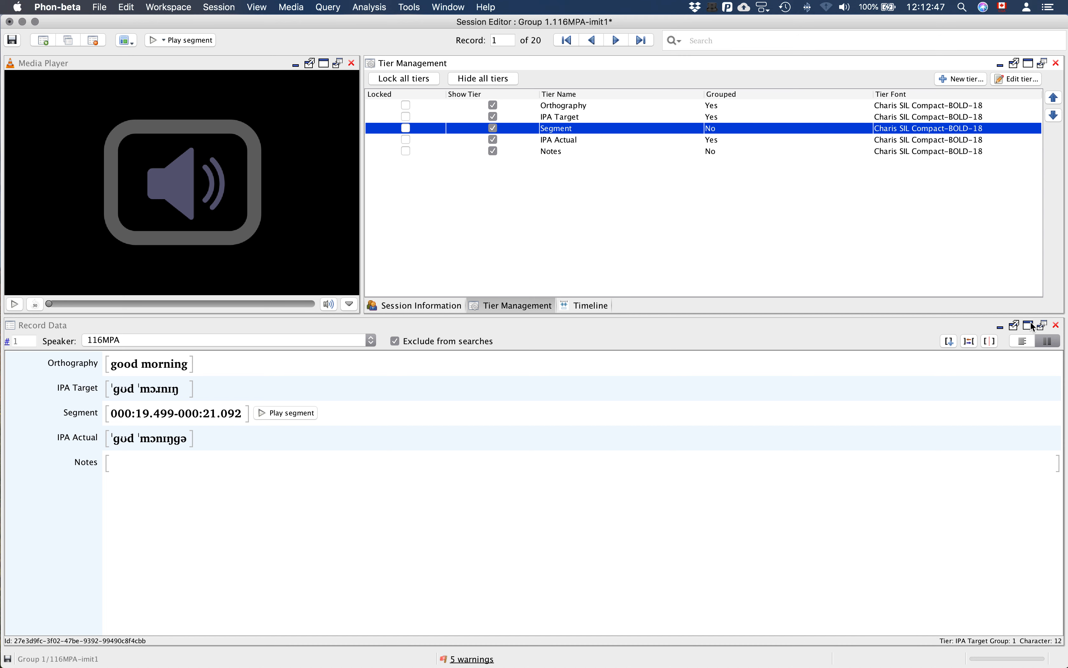
{"action": "left_click", "coordinate": [1055, 116]}
{"action": "left_click", "coordinate": [1055, 115]}
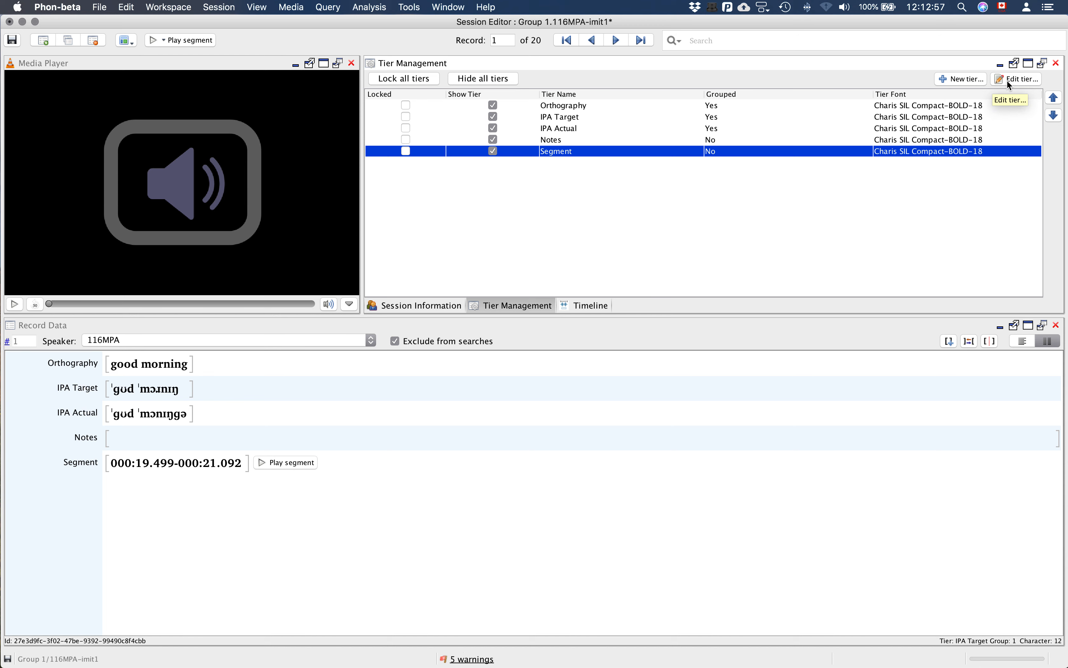
- Create a new ungrouped tier named MyNewTier with the Charis SIL Compact bold 18 font
{"action": "left_click", "coordinate": [959, 80]}
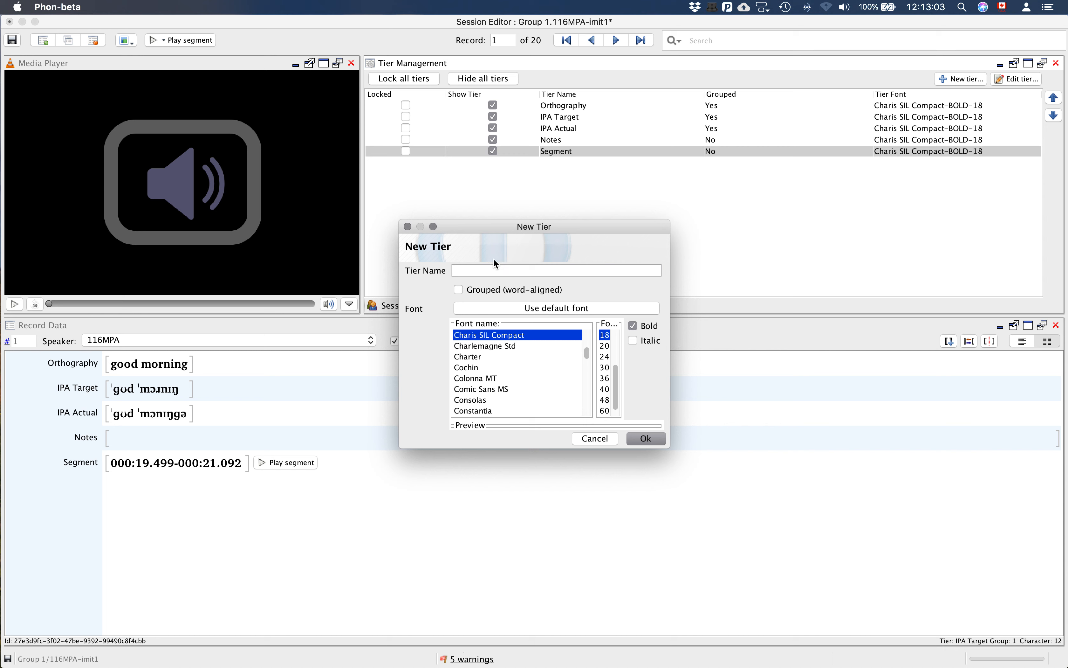
{"action": "type", "text": "MyNewTier"}
{"action": "left_click", "coordinate": [646, 437]}
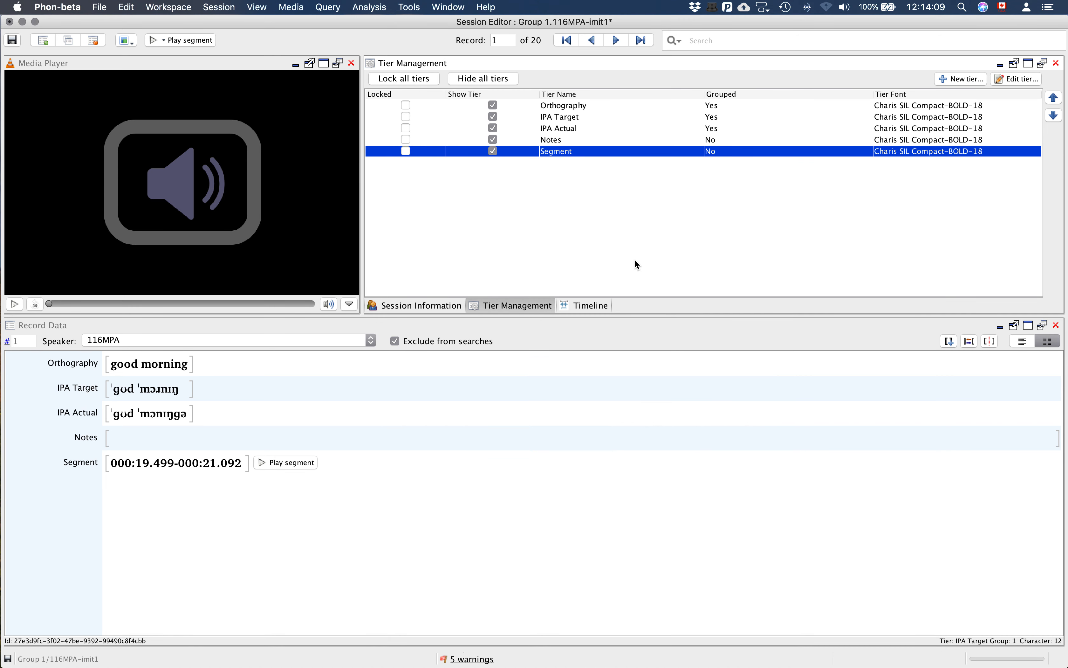
{"action": "left_click", "coordinate": [531, 210]}
{"action": "left_click", "coordinate": [359, 388]}
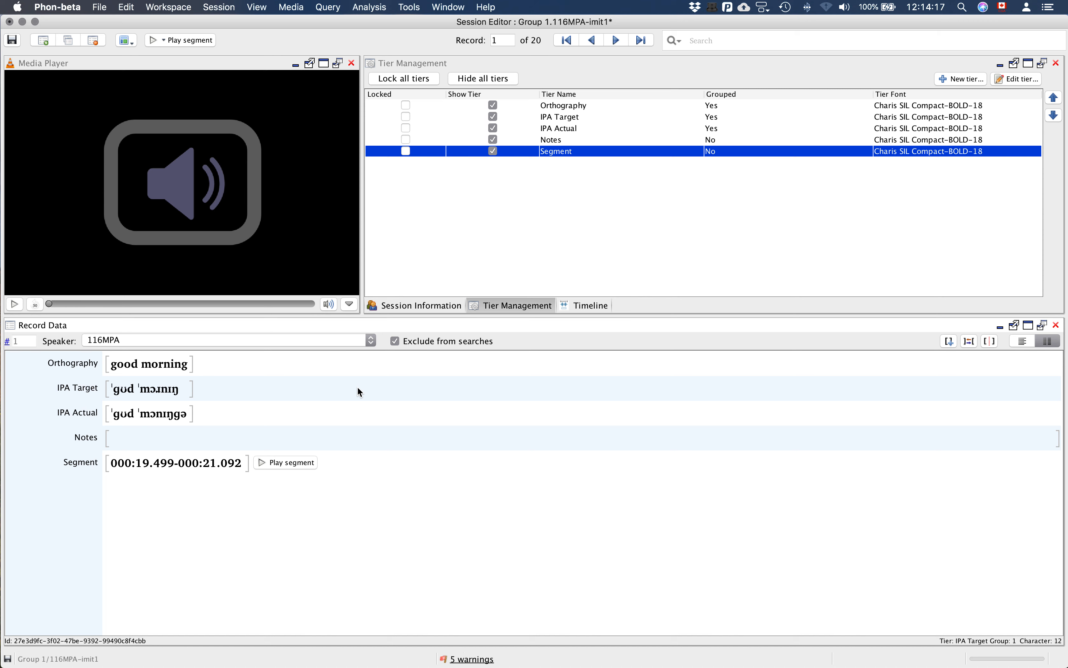
{"action": "left_click", "coordinate": [447, 306]}
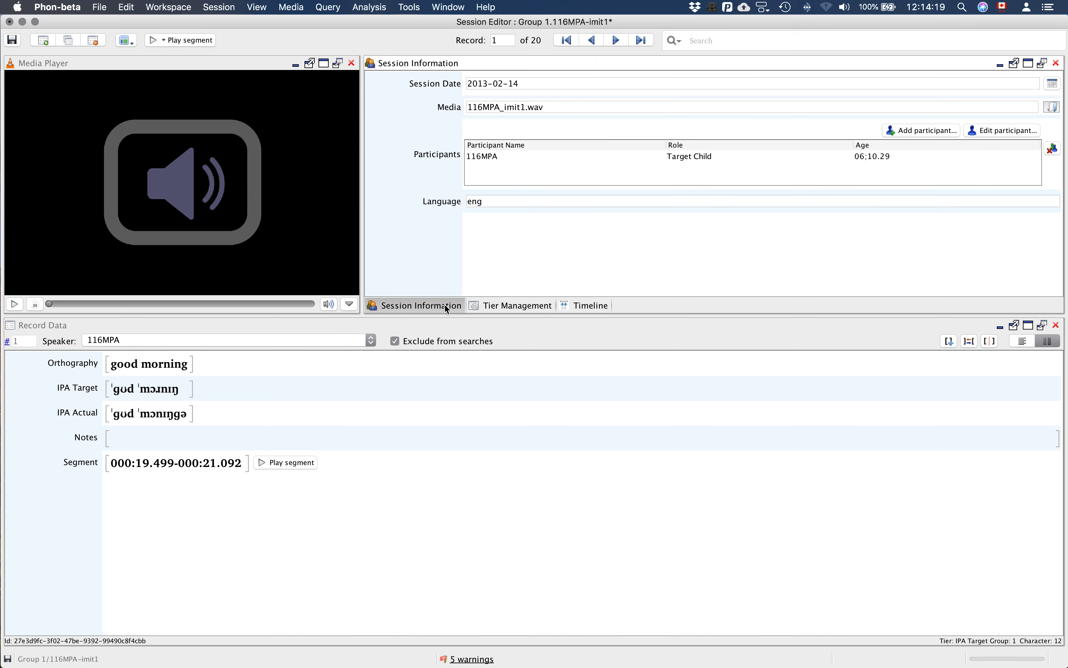
{"action": "left_click", "coordinate": [498, 307]}
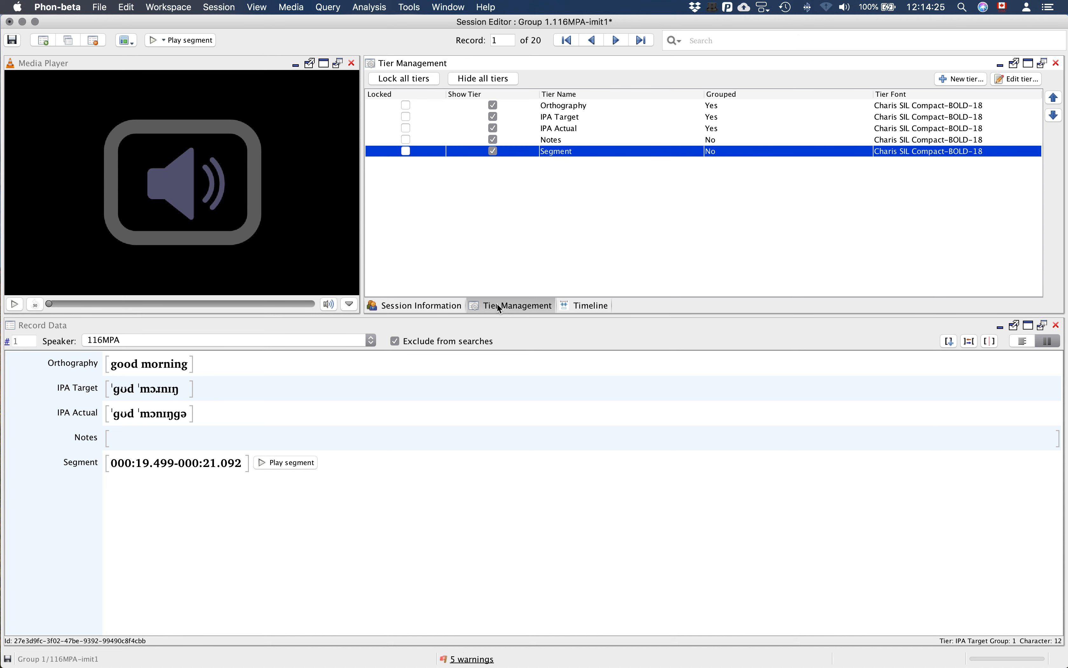
{"action": "double_click", "coordinate": [594, 224]}
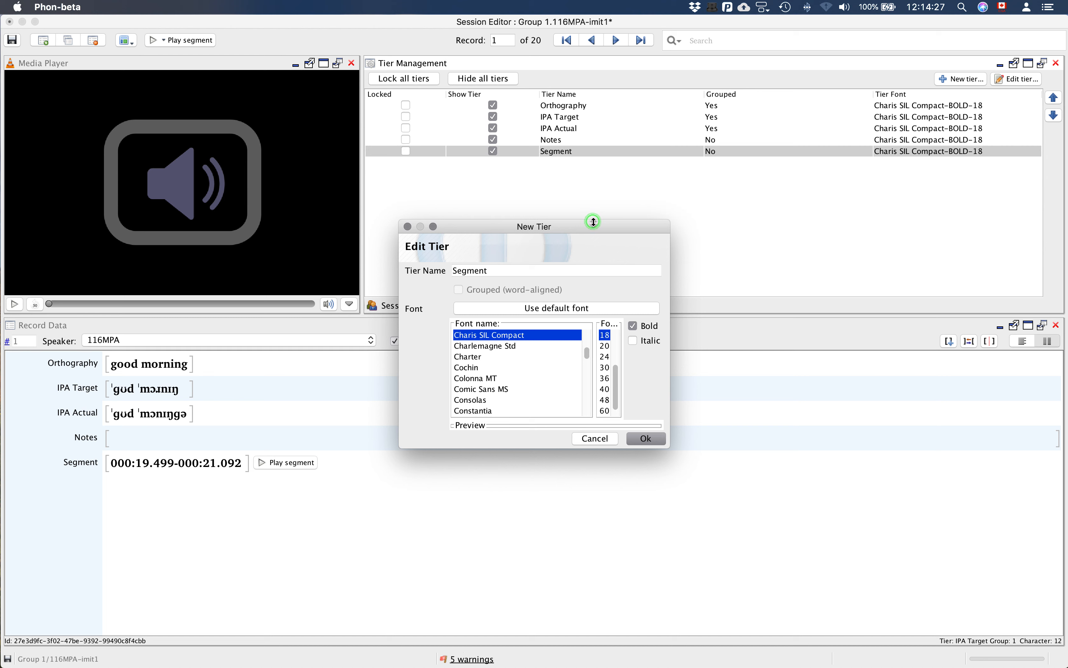
{"action": "left_click", "coordinate": [595, 438]}
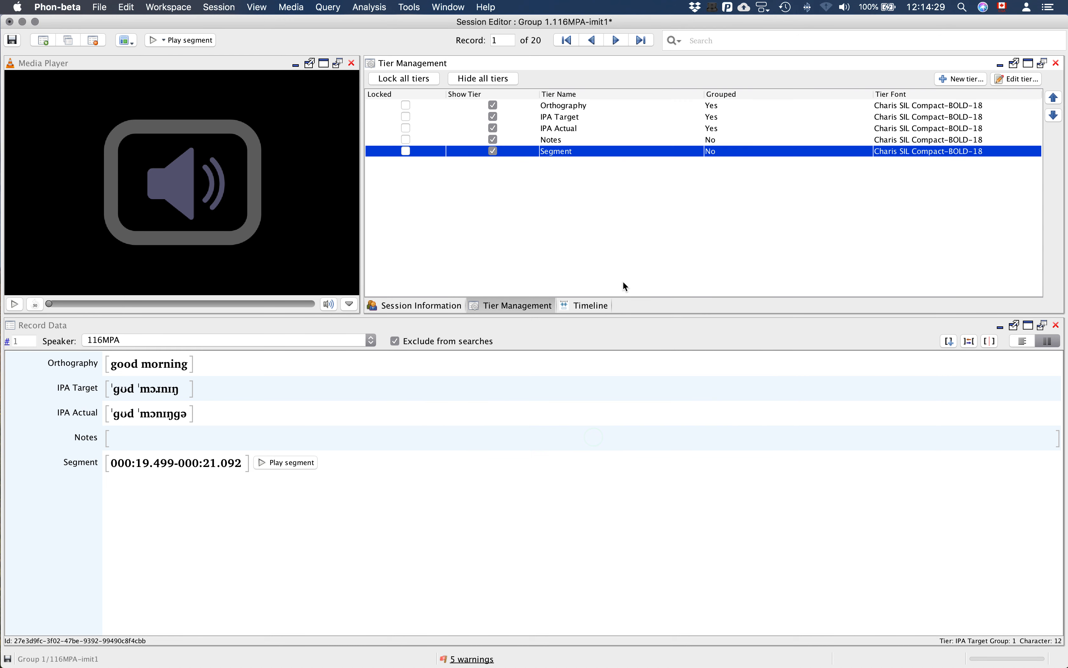
- Refresh the tier order by moving the Segment tier up one place and back down
{"action": "left_click", "coordinate": [1054, 97]}
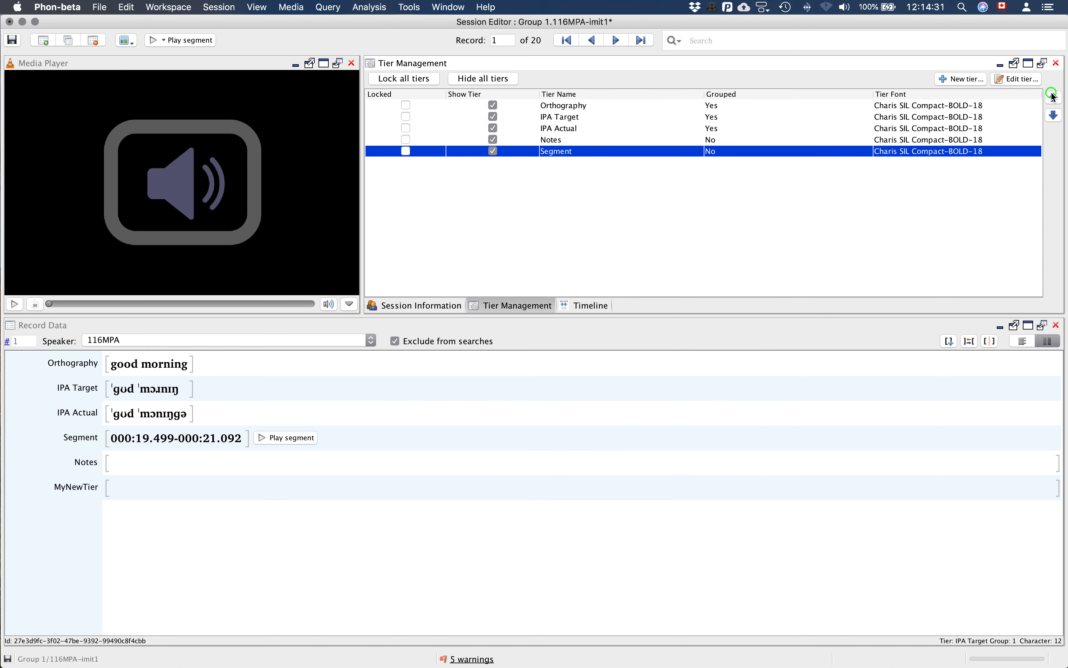
{"action": "left_click", "coordinate": [1054, 116]}
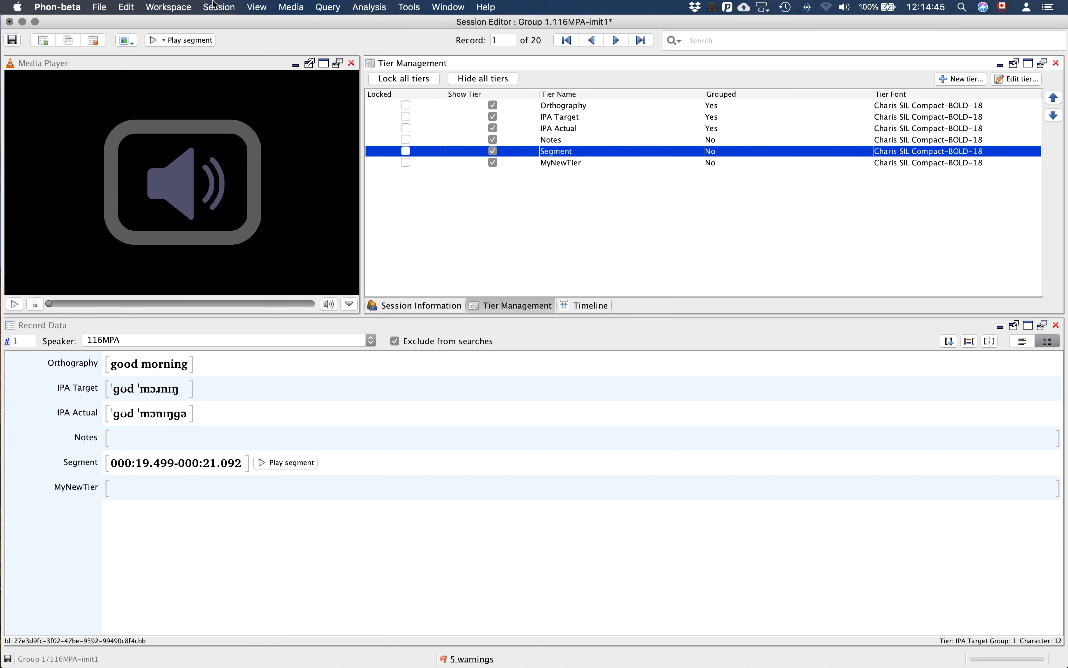
- Open the Session Check view, and close both it and the Tier Management view
{"action": "left_click", "coordinate": [257, 6]}
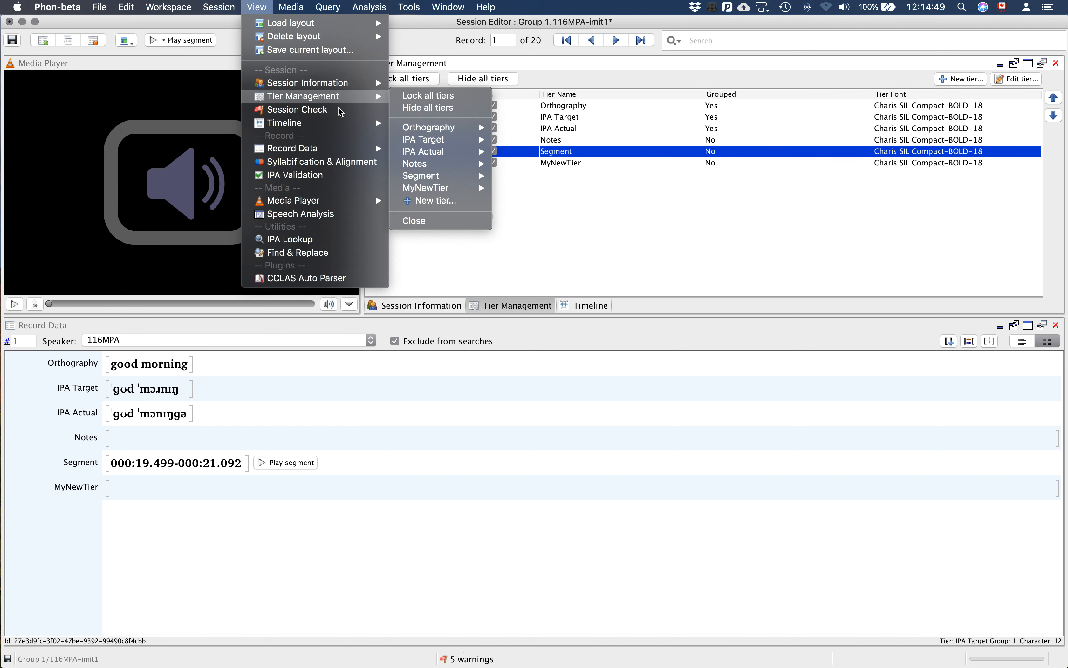
{"action": "left_click", "coordinate": [348, 116]}
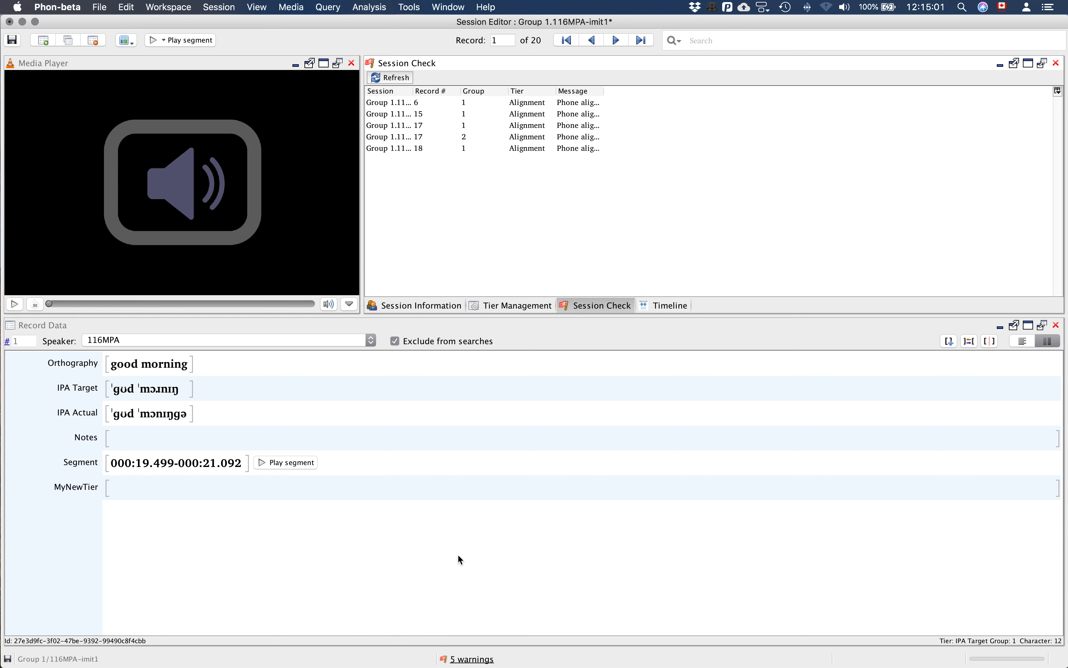
{"action": "left_click", "coordinate": [1056, 63]}
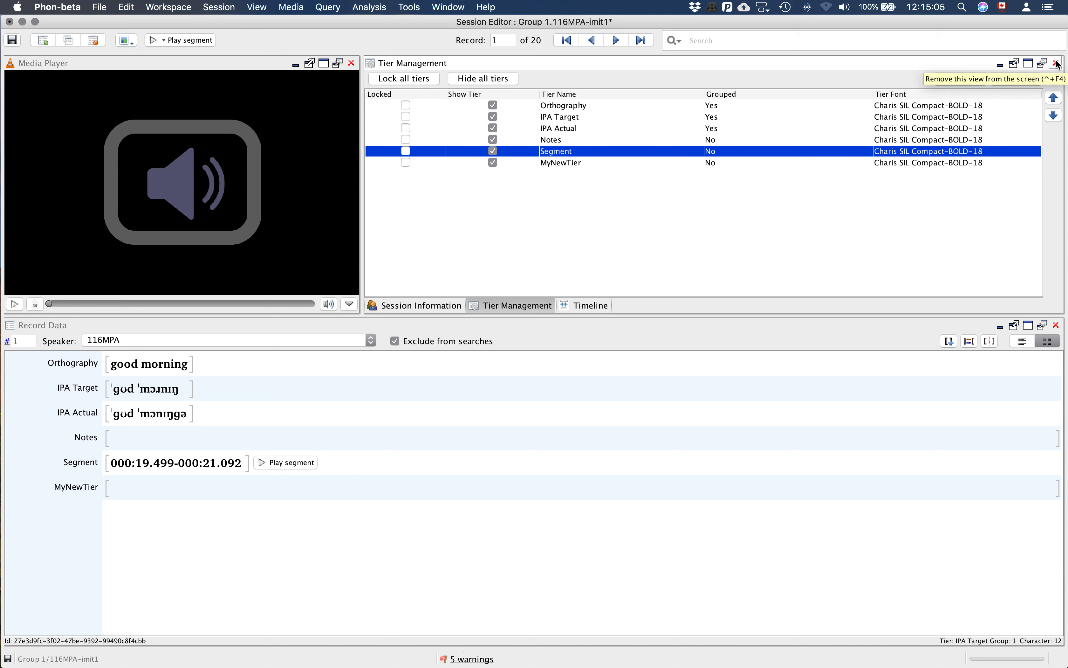
{"action": "left_click", "coordinate": [1056, 63]}
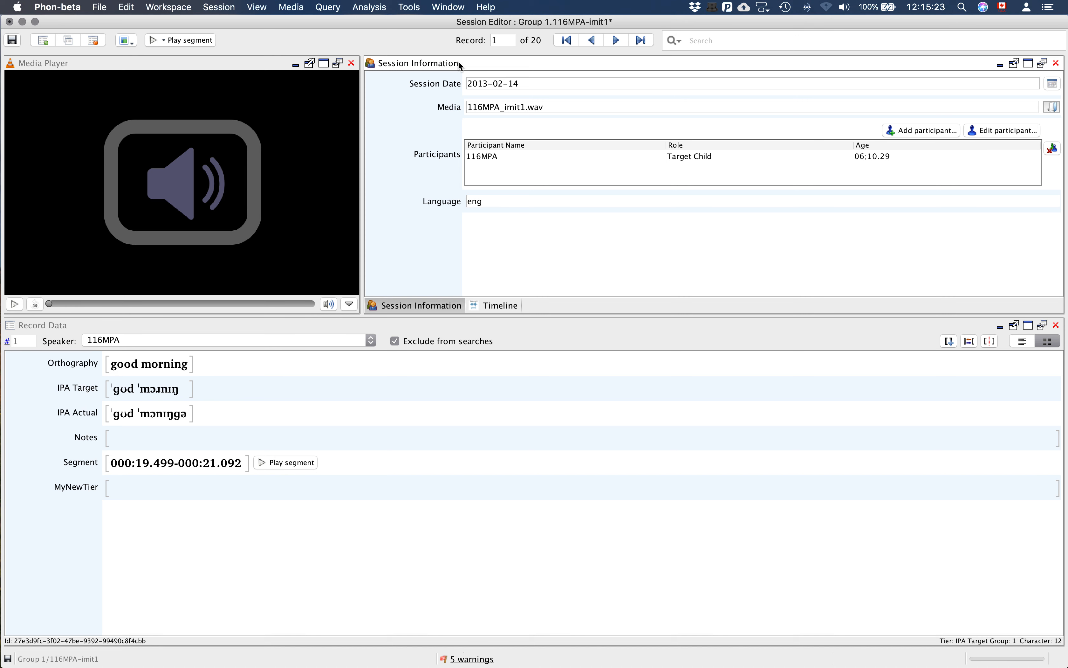
- Open the list of session warnings, widen its Message column to fit the full text, and select the warning for record 6
{"action": "left_click", "coordinate": [258, 6]}
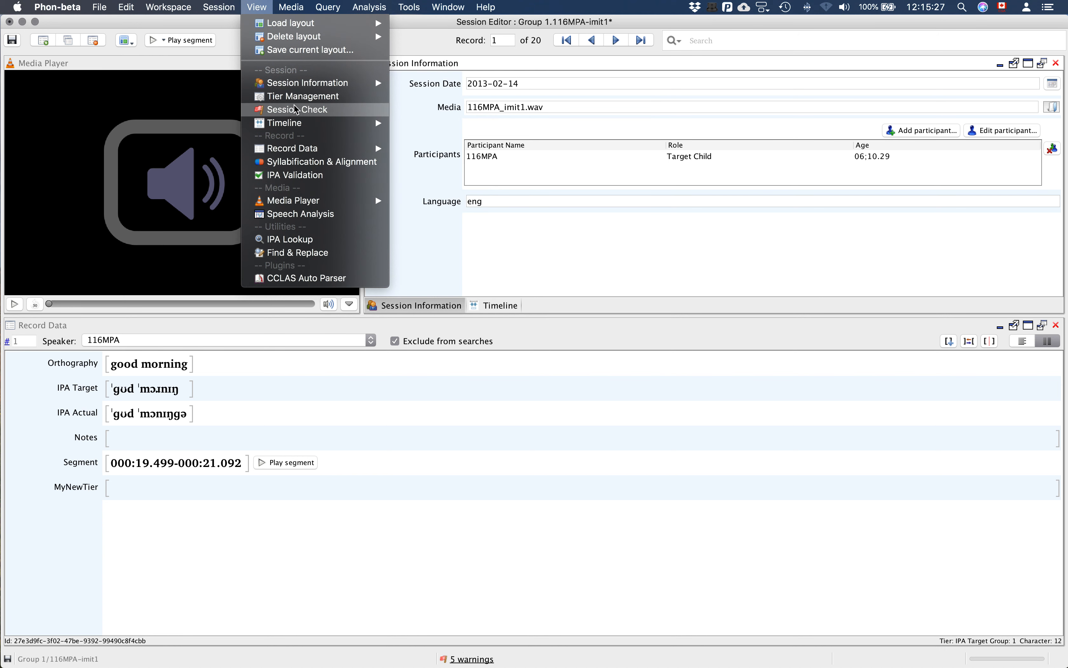
{"action": "left_click", "coordinate": [468, 658]}
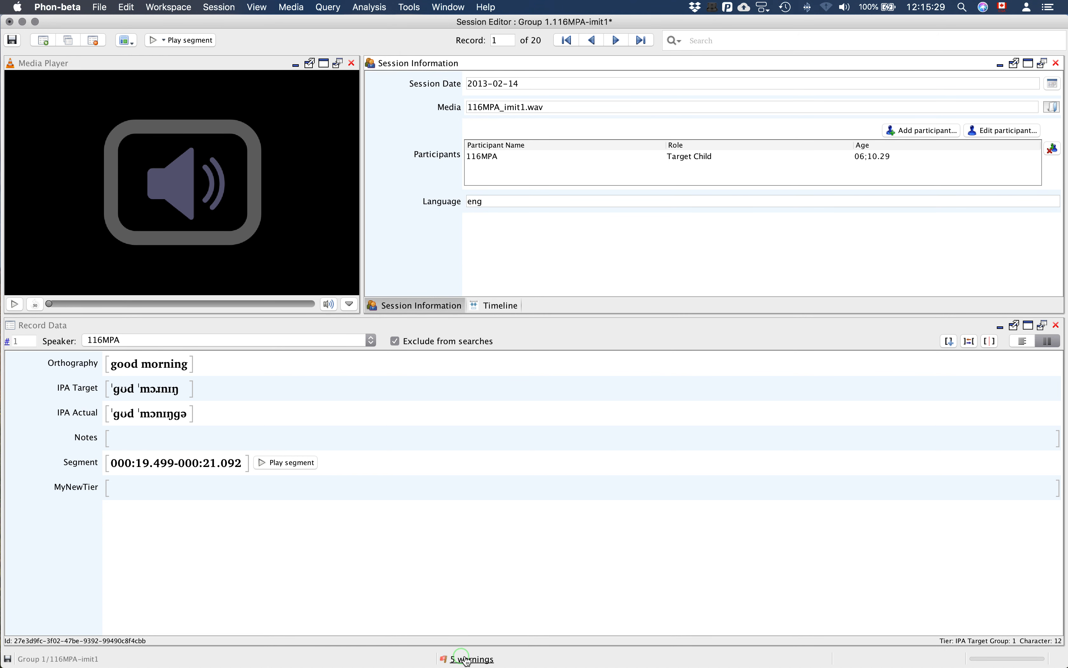
{"action": "left_click", "coordinate": [468, 659]}
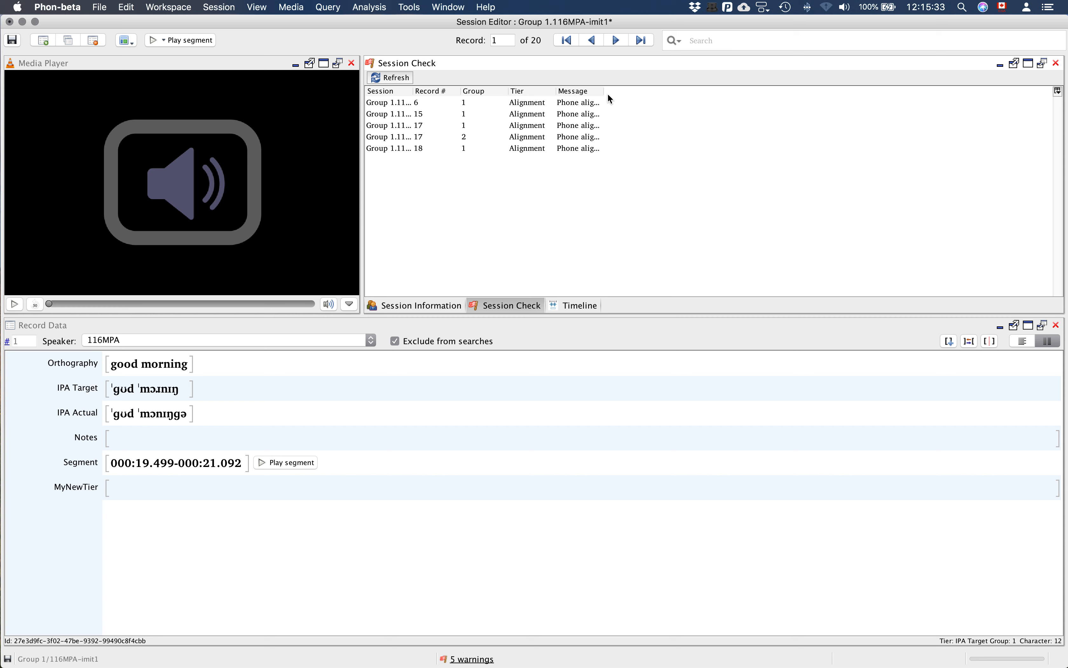
{"action": "left_click_drag", "start_coordinate": [603, 90], "coordinate": [728, 90]}
{"action": "left_click", "coordinate": [603, 103]}
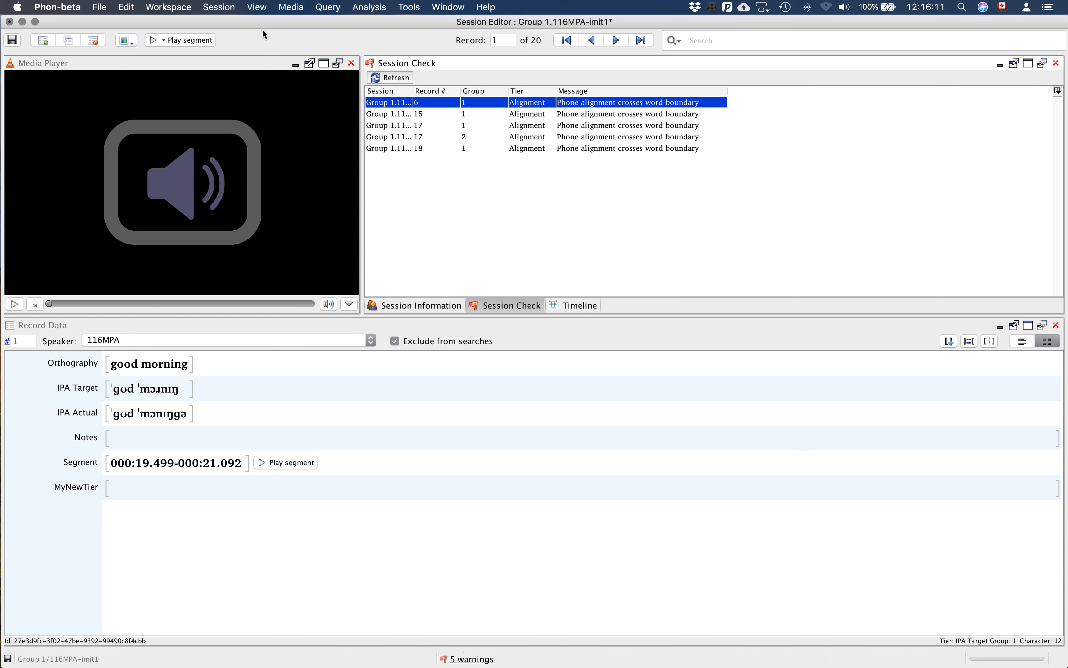
- Show the group commands available for the Record Data view
{"action": "left_click", "coordinate": [259, 5]}
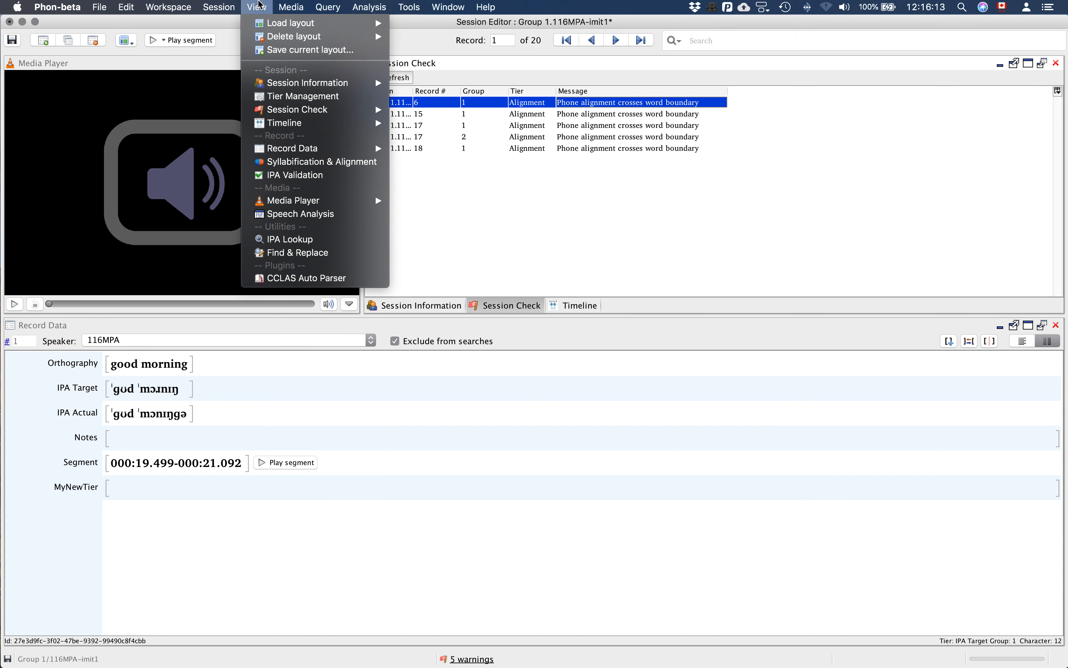
{"action": "mouse_move", "coordinate": [298, 147]}
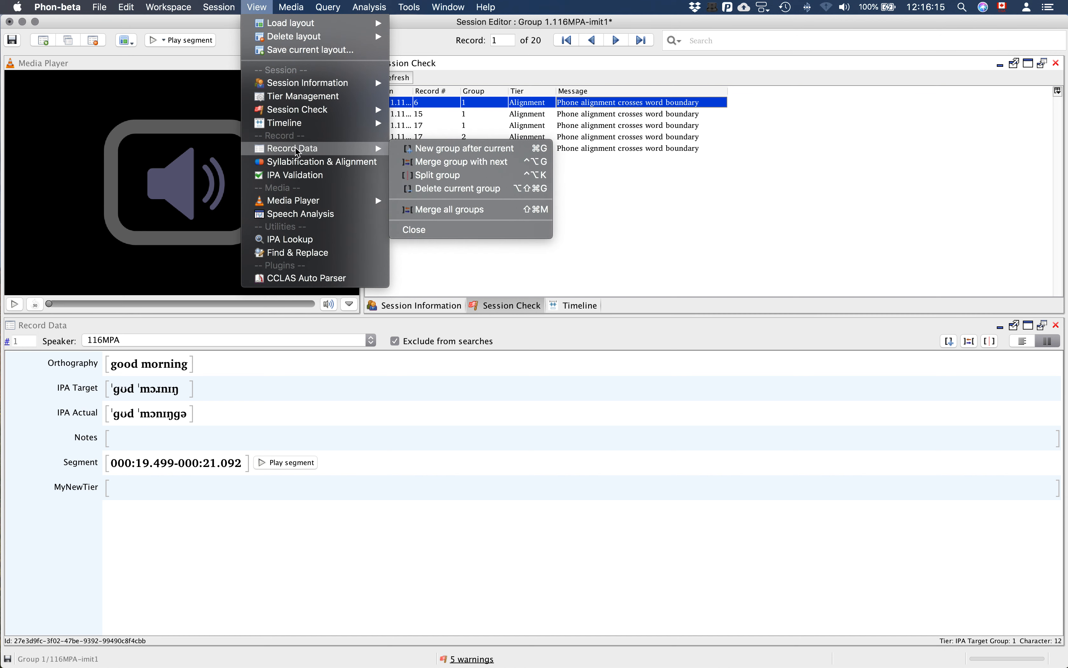